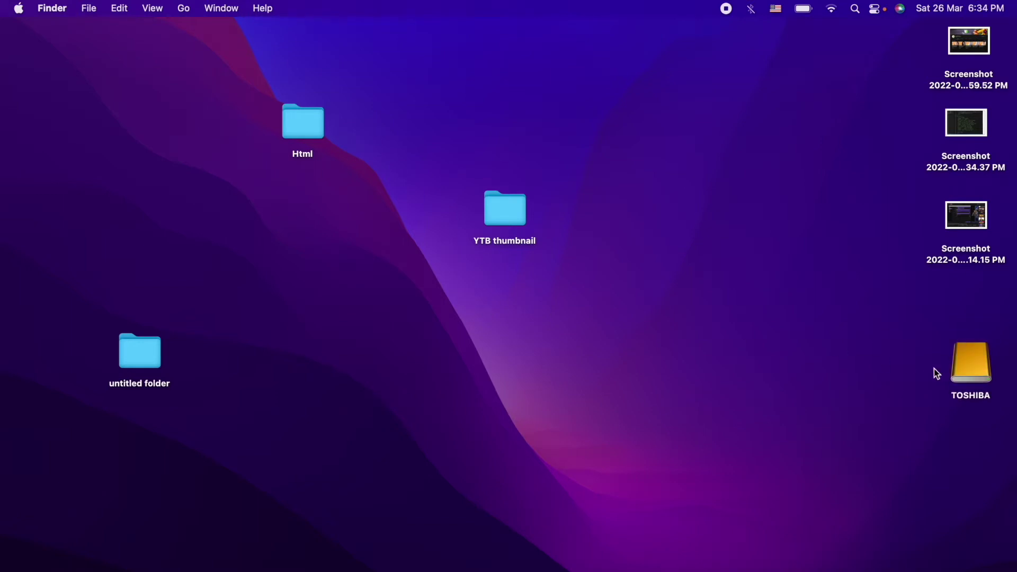
Step: Preview the TOSHIBA external drive's capacity and free space, and open the drive in a Finder window
{"action": "left_click", "coordinate": [959, 371]}
{"action": "key", "text": "space"}
{"action": "left_click", "coordinate": [972, 361]}
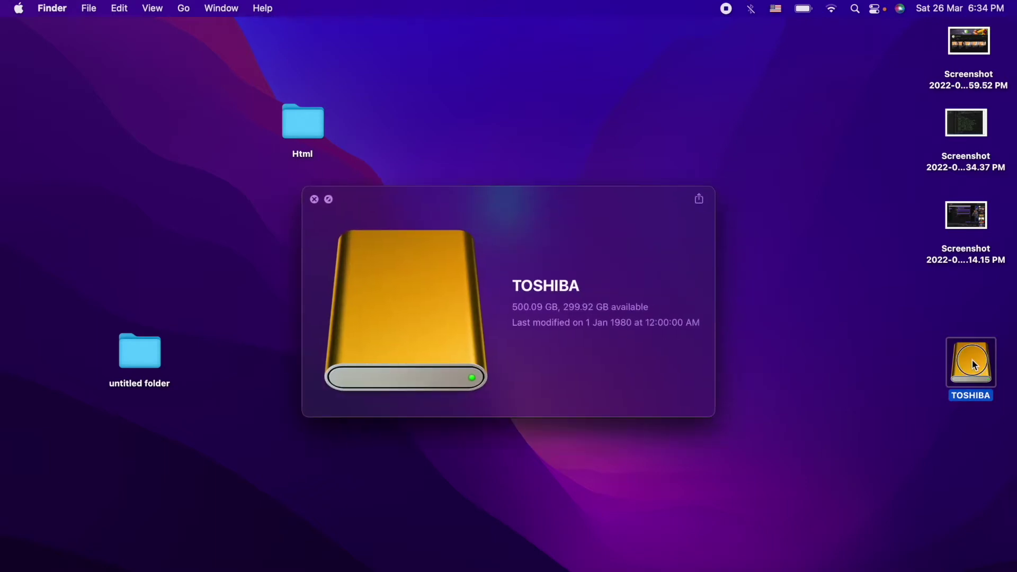
{"action": "key", "text": "space"}
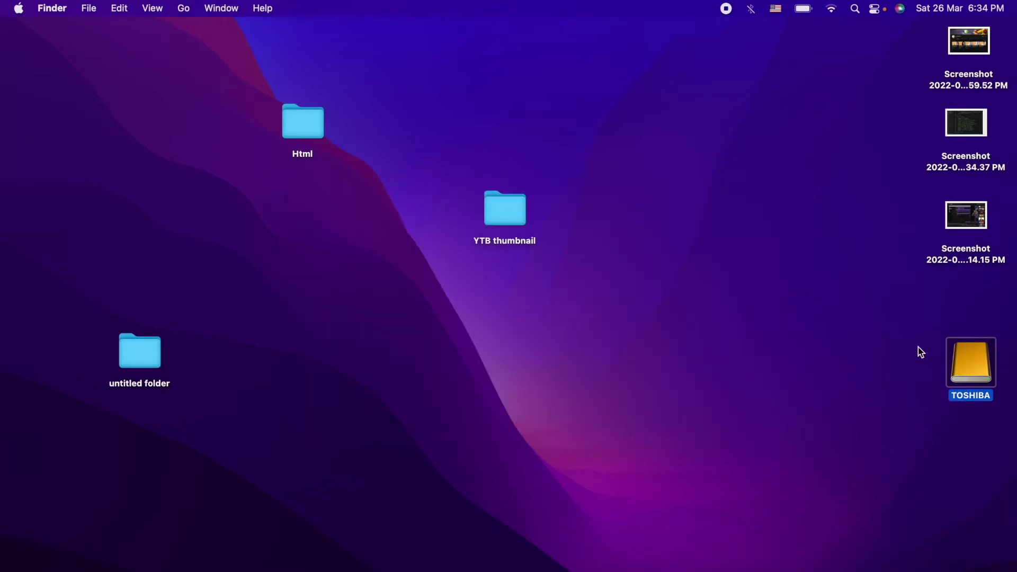
{"action": "double_click", "coordinate": [953, 364]}
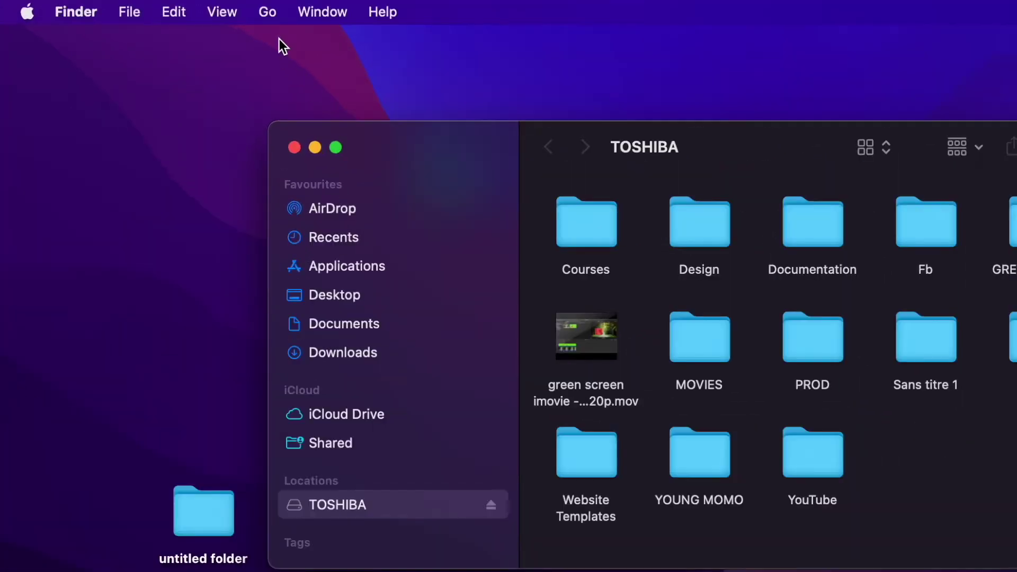
Step: Browse from the Computer location through Macintosh HD, Users and the home folder to the Movies folder
{"action": "left_click", "coordinate": [219, 9]}
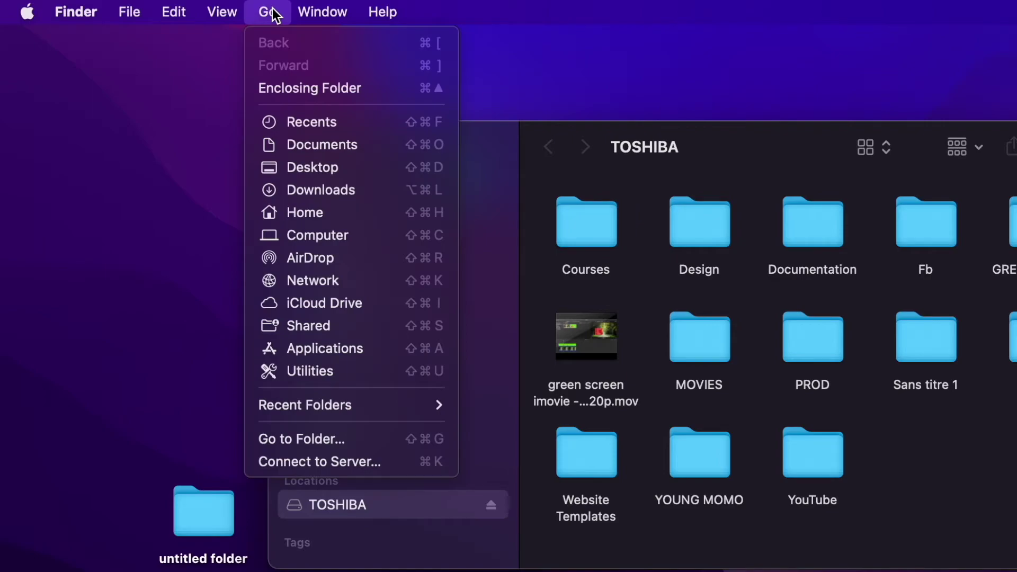
{"action": "left_click", "coordinate": [297, 236]}
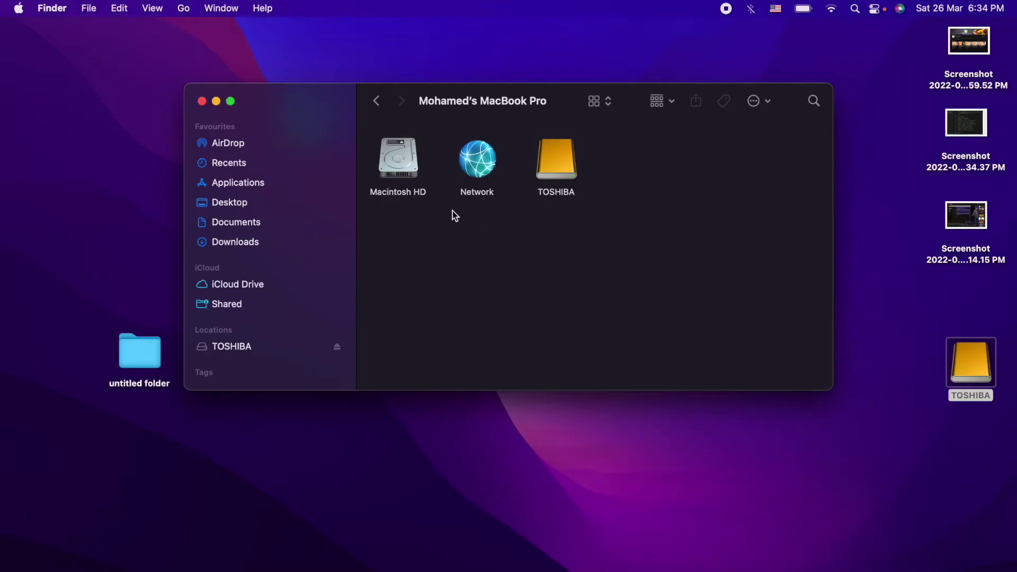
{"action": "double_click", "coordinate": [401, 170]}
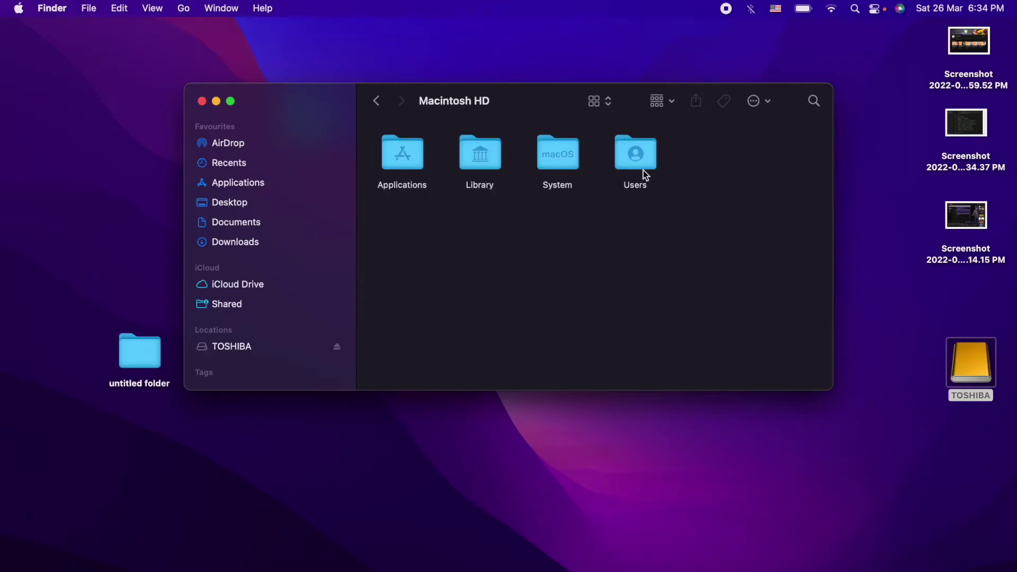
{"action": "double_click", "coordinate": [635, 159]}
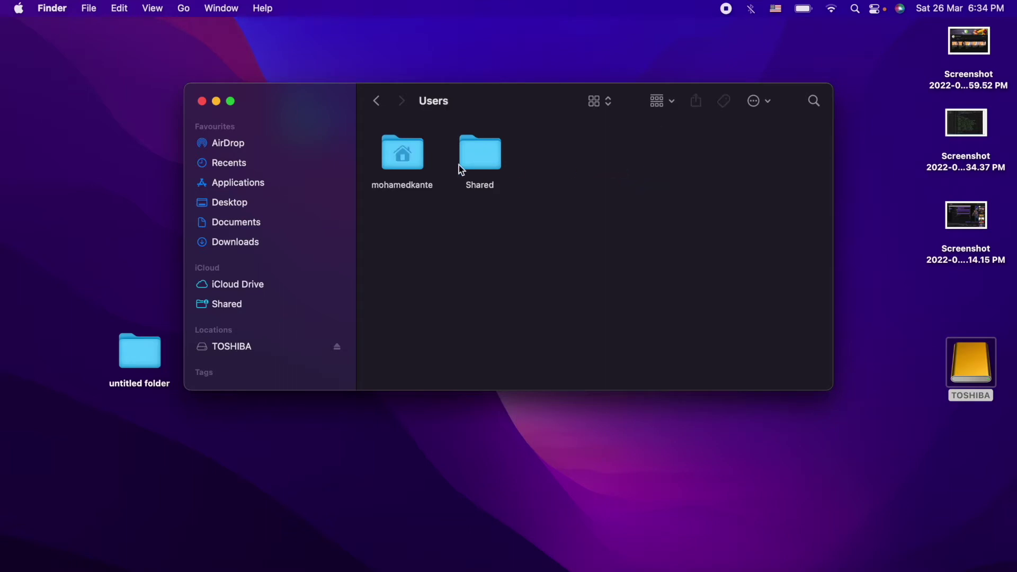
{"action": "double_click", "coordinate": [404, 155]}
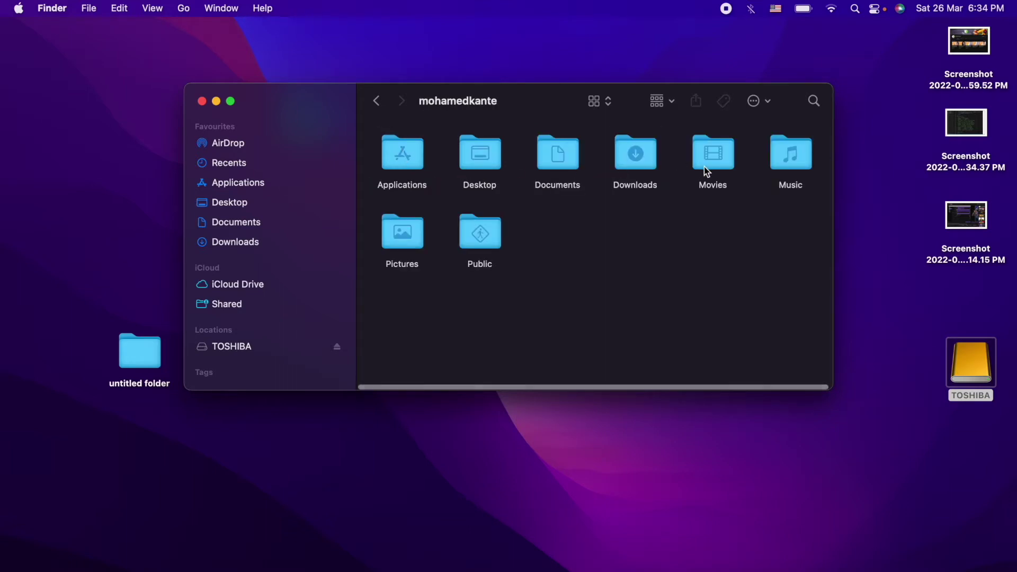
{"action": "double_click", "coordinate": [714, 155]}
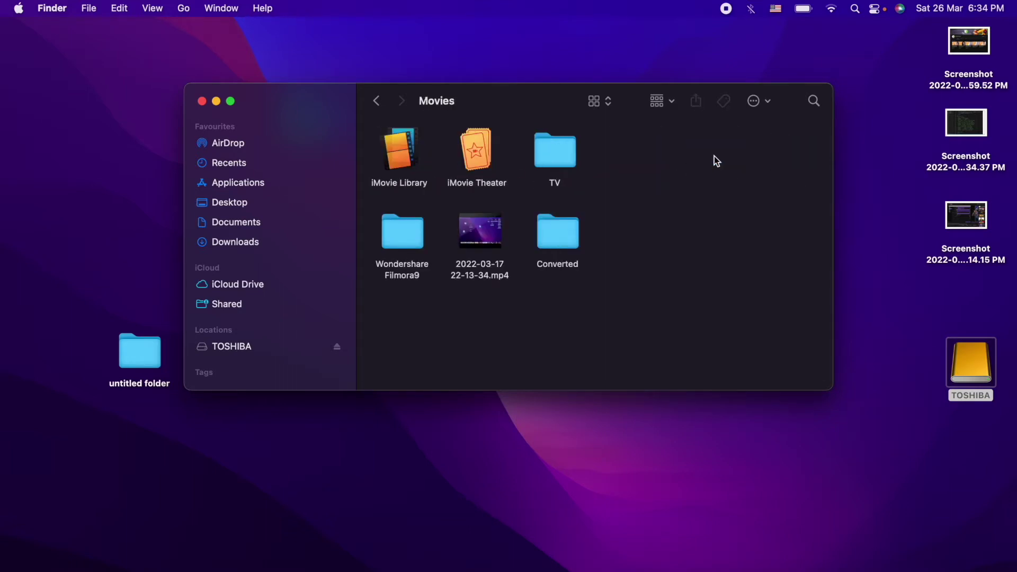
Step: Copy iMovie Library from the Movies folder and paste it onto the root of the TOSHIBA drive
{"action": "left_click_drag", "start_coordinate": [500, 103], "coordinate": [596, 92]}
{"action": "left_click", "coordinate": [498, 146]}
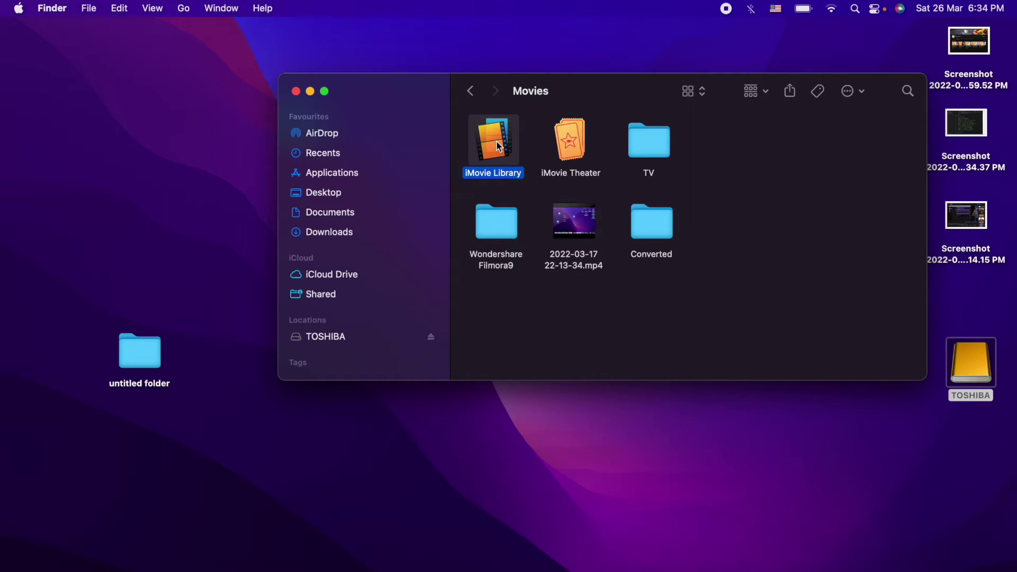
{"action": "right_click", "coordinate": [497, 144]}
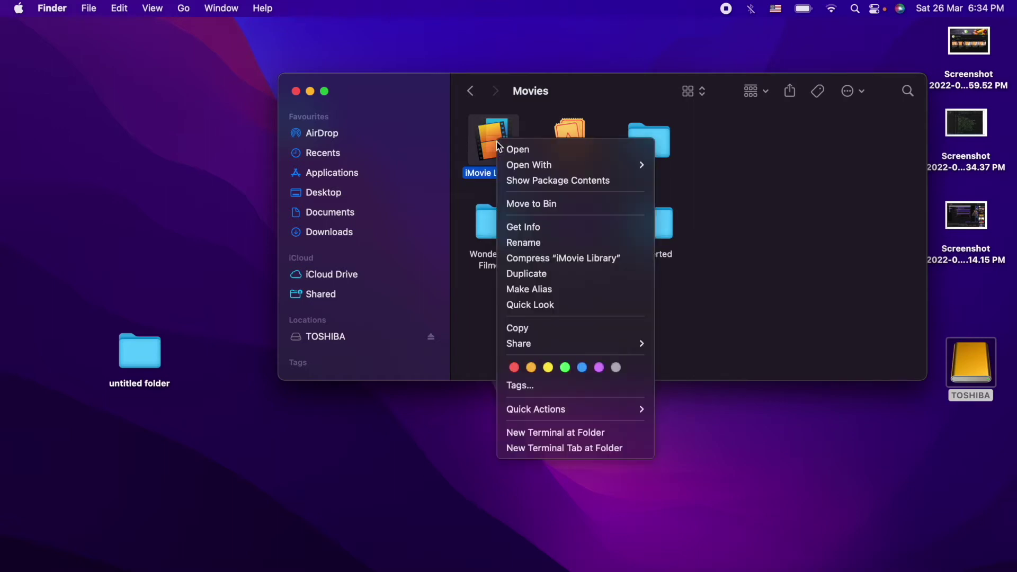
{"action": "left_click", "coordinate": [534, 328]}
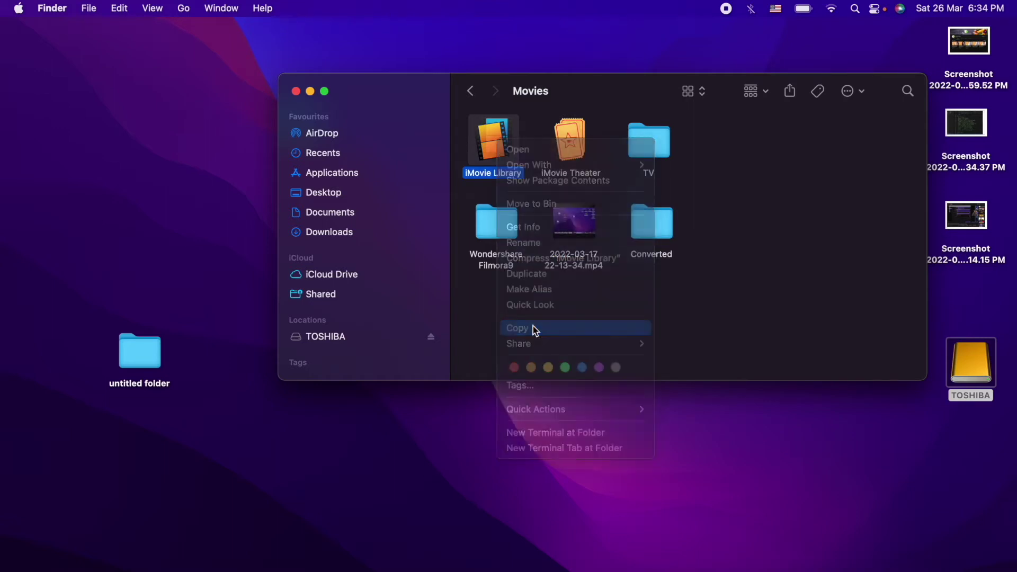
{"action": "left_click", "coordinate": [343, 341]}
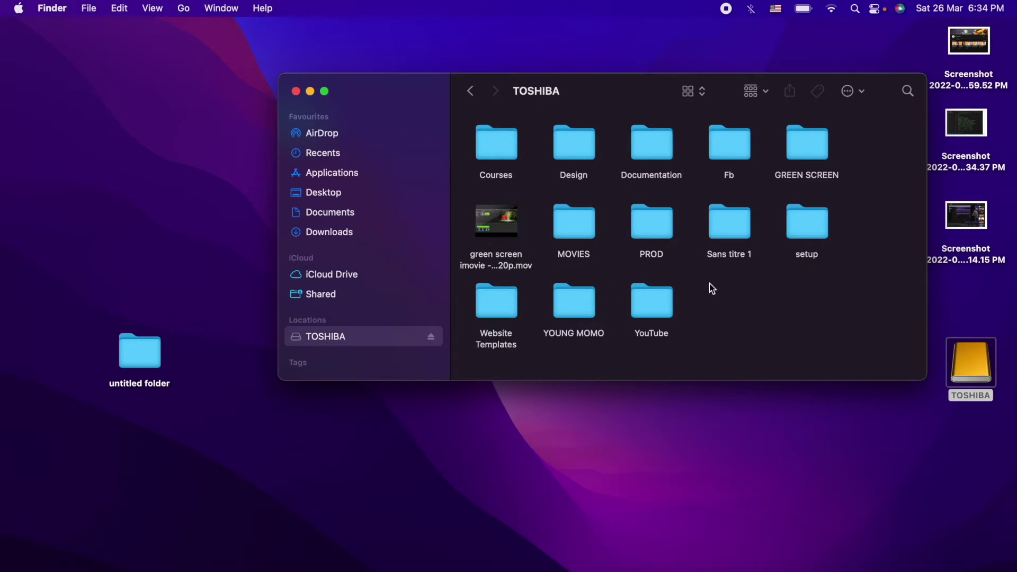
{"action": "right_click", "coordinate": [767, 303]}
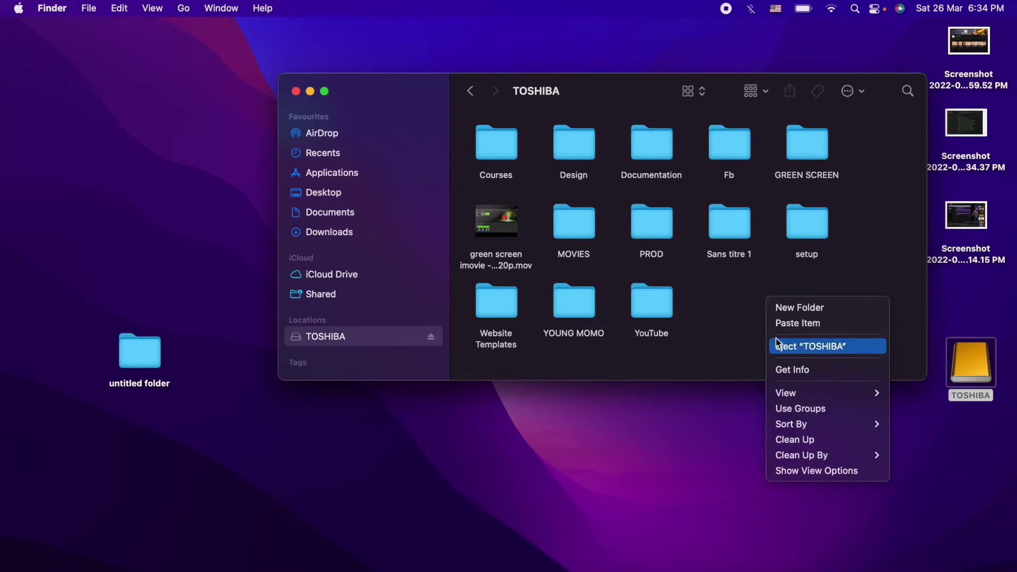
{"action": "left_click", "coordinate": [821, 323]}
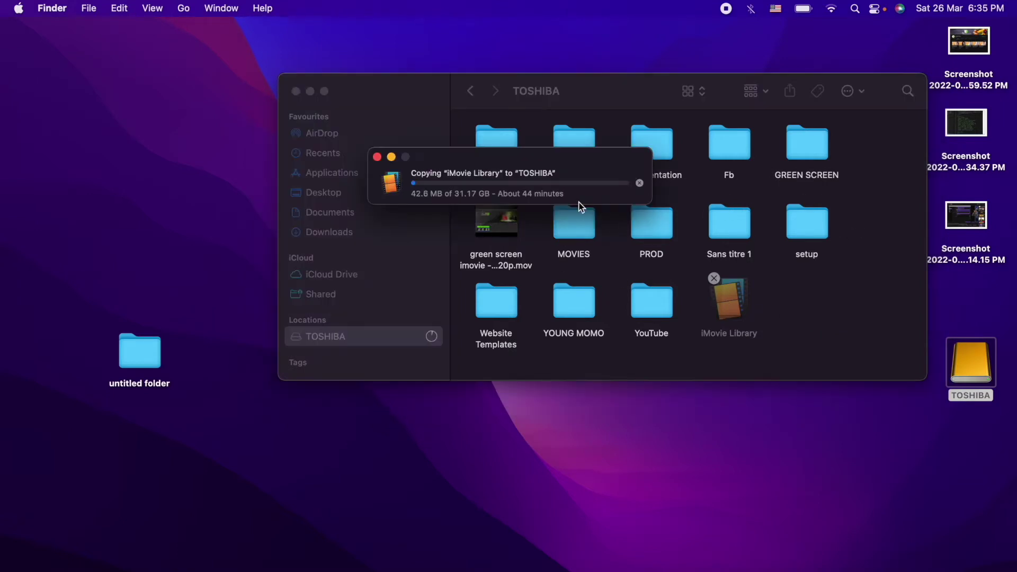
Step: Separate the copy progress window from the TOSHIBA window so the transfer can be followed
{"action": "left_click_drag", "start_coordinate": [600, 163], "coordinate": [222, 154]}
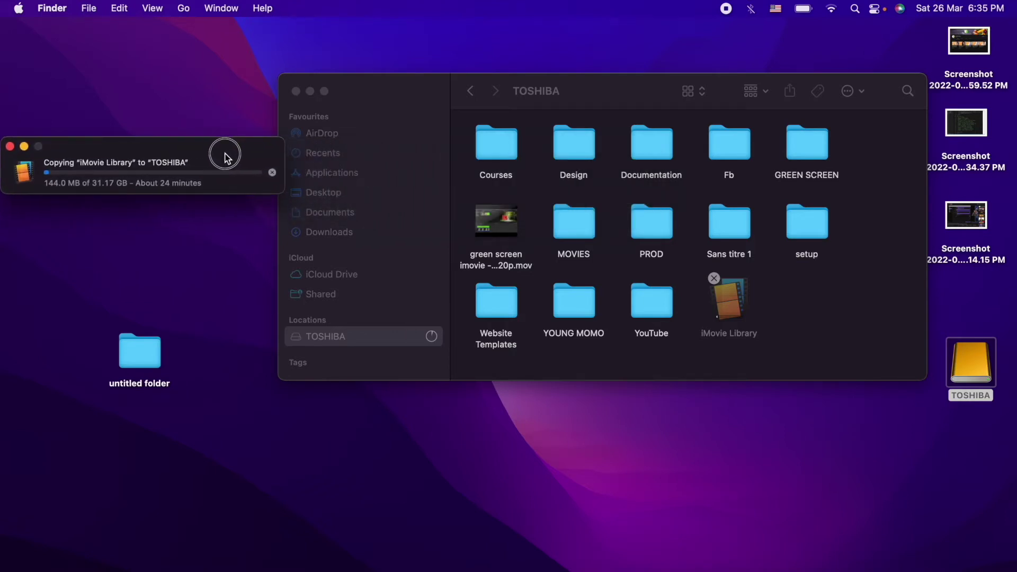
{"action": "left_click_drag", "start_coordinate": [392, 95], "coordinate": [418, 98]}
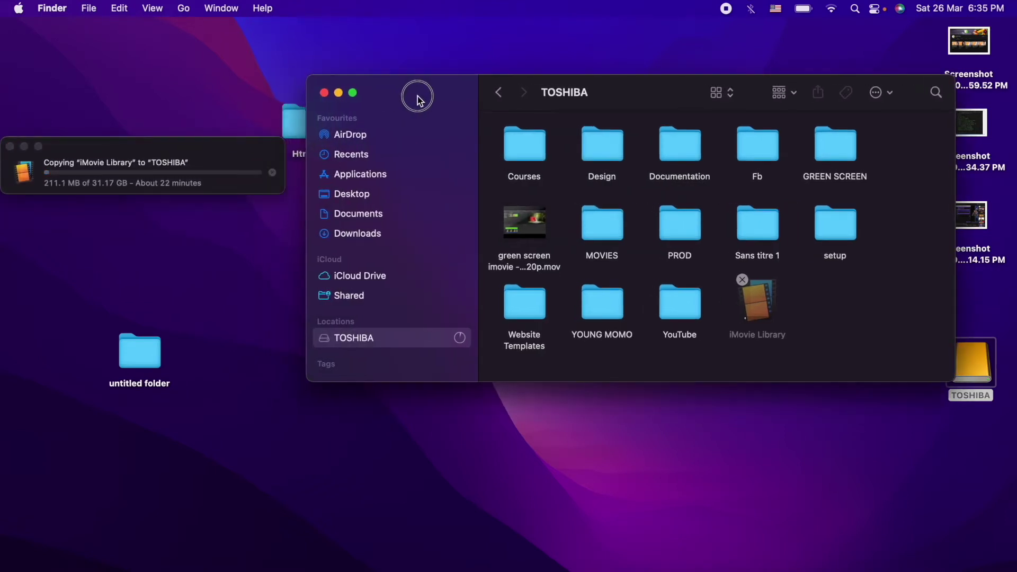
{"action": "left_click_drag", "start_coordinate": [245, 141], "coordinate": [259, 113]}
{"action": "left_click", "coordinate": [419, 109]}
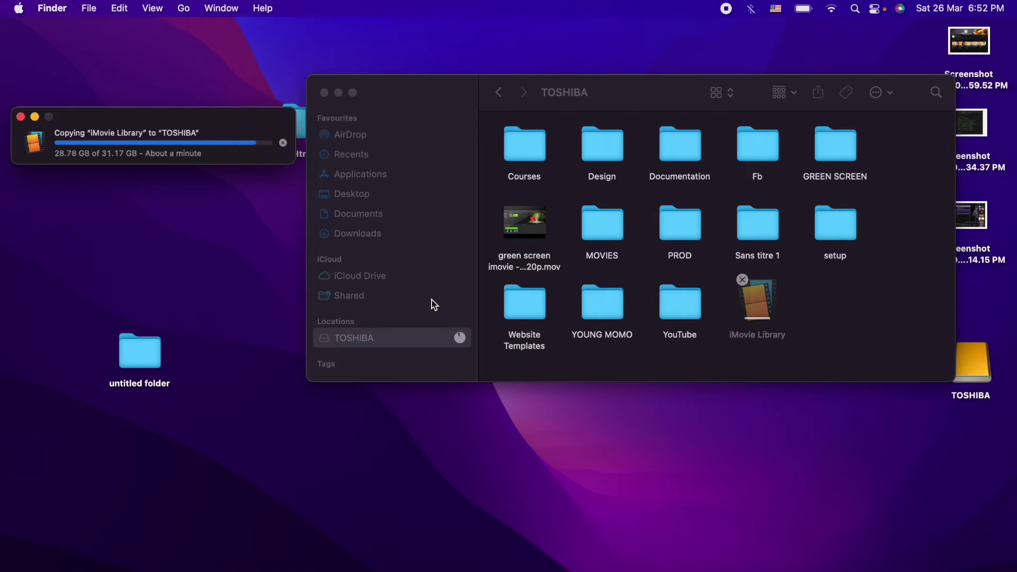
Step: Capture a screenshot of the transfer, select the copied iMovie Library on TOSHIBA and close the drive window
{"action": "key", "text": "super+shift+3"}
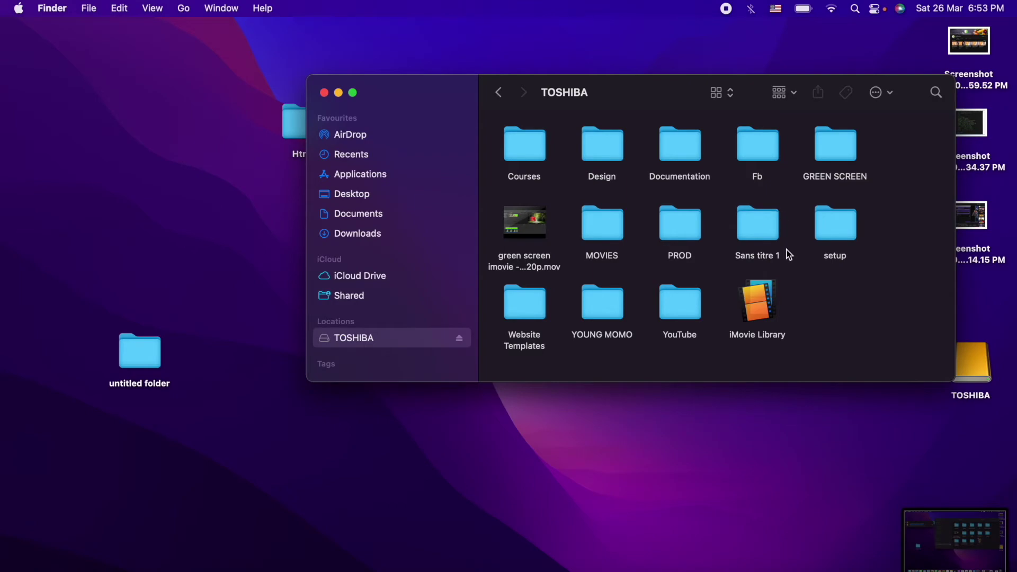
{"action": "left_click", "coordinate": [757, 306]}
{"action": "left_click", "coordinate": [485, 186]}
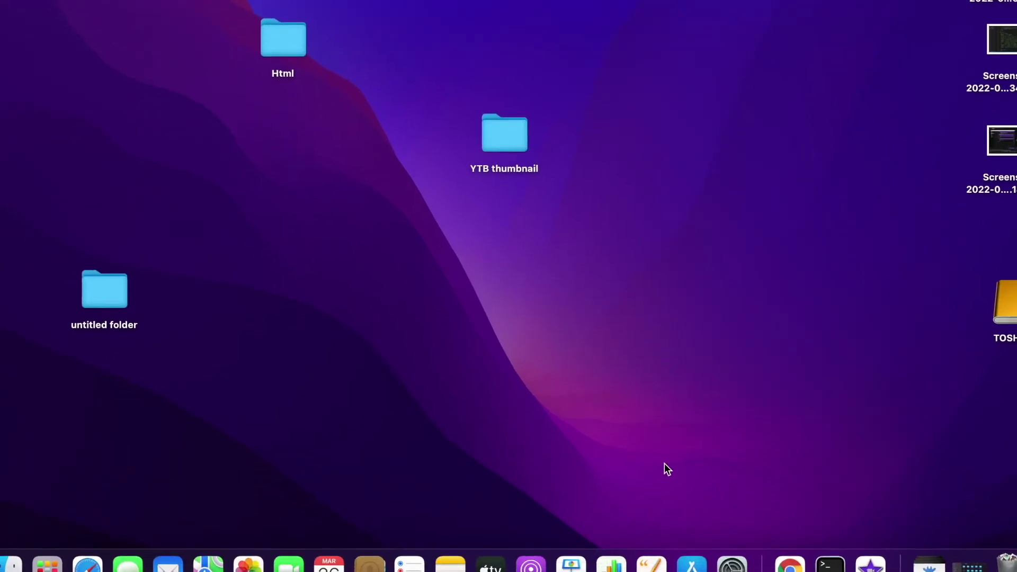
Step: Switch to iMovie, delete all projects from the local library and close the iMovie window
{"action": "left_click", "coordinate": [870, 565]}
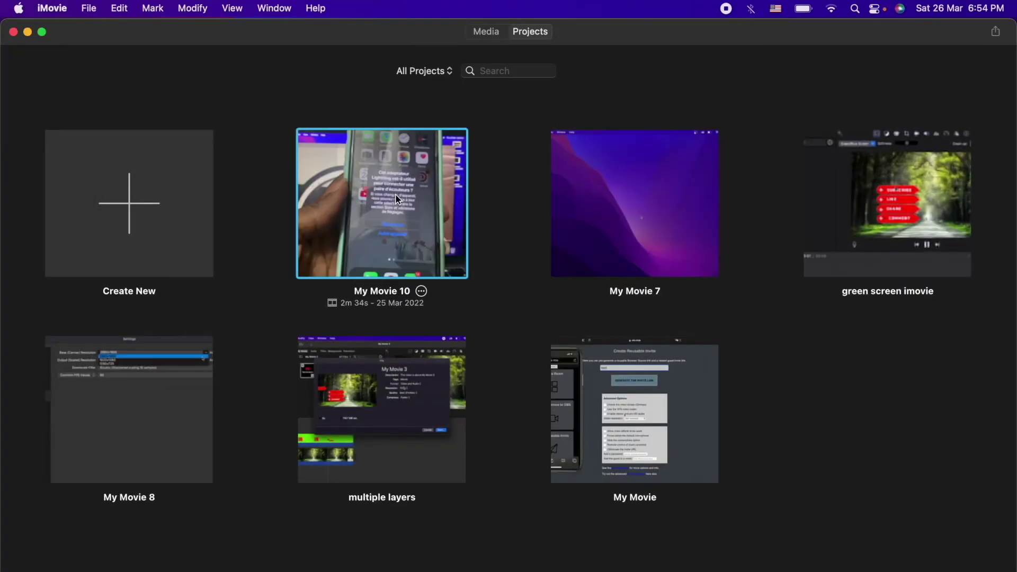
{"action": "key", "text": "super+a"}
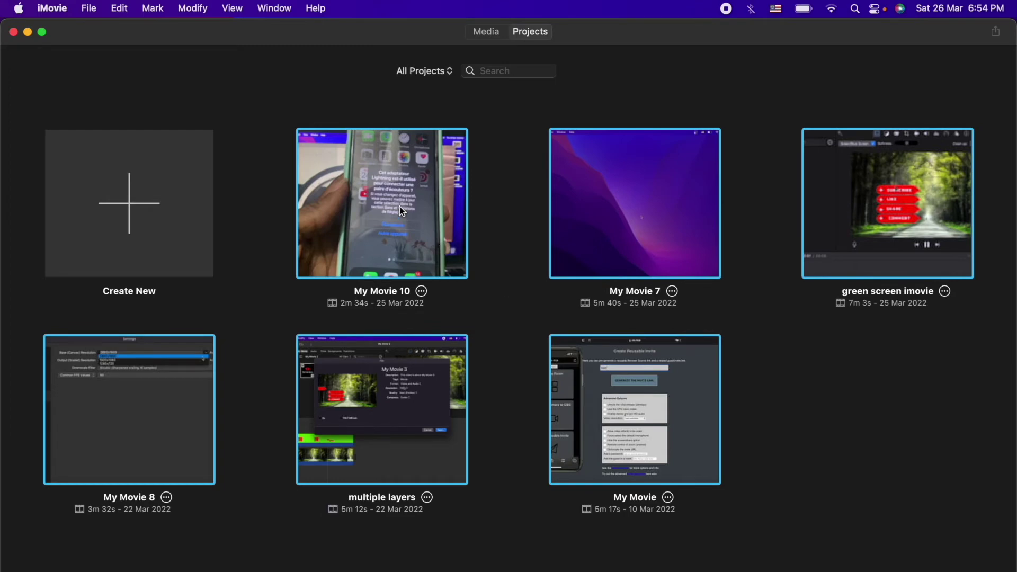
{"action": "key", "text": "super+BackSpace"}
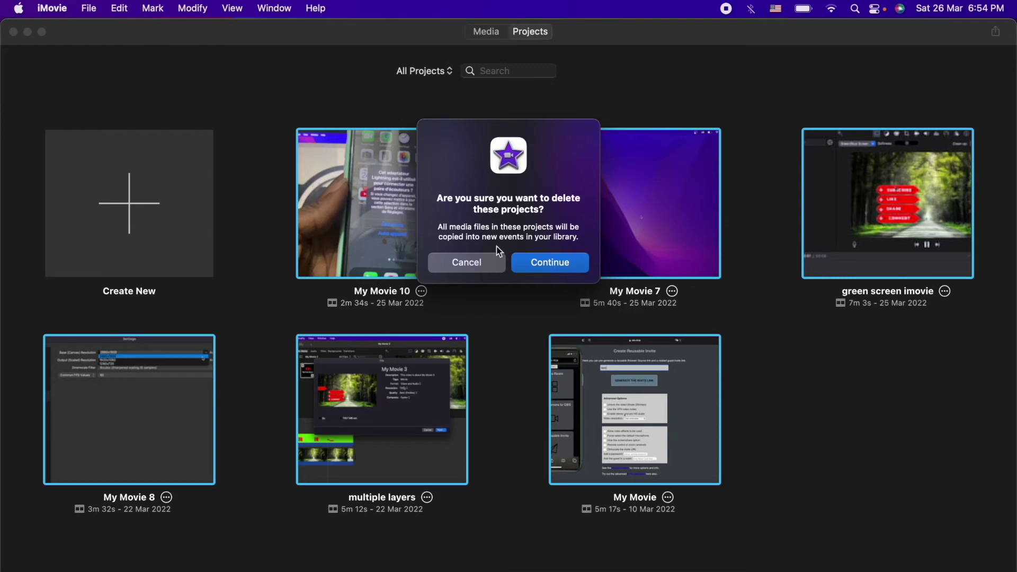
{"action": "left_click", "coordinate": [551, 267]}
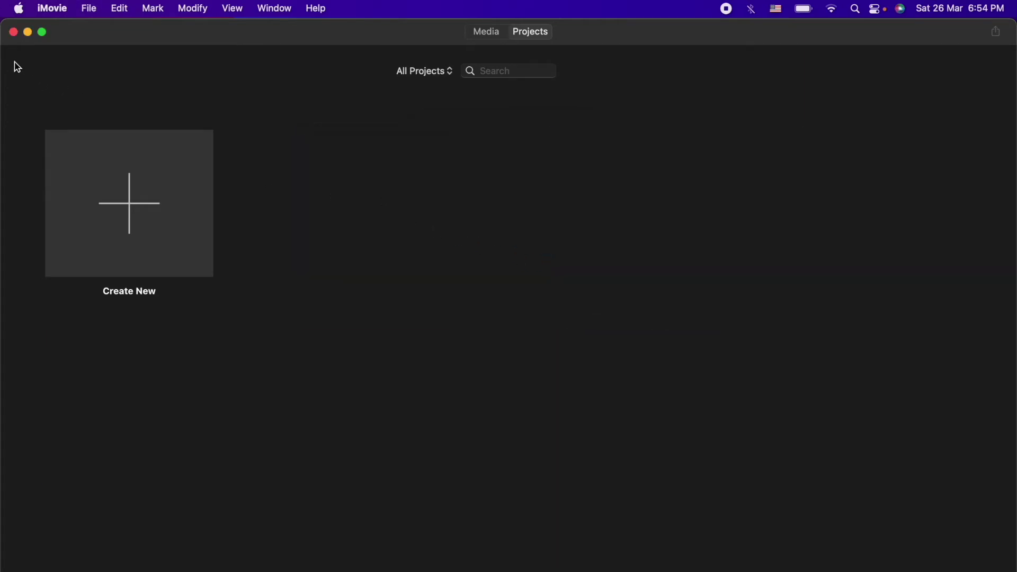
{"action": "left_click", "coordinate": [14, 31]}
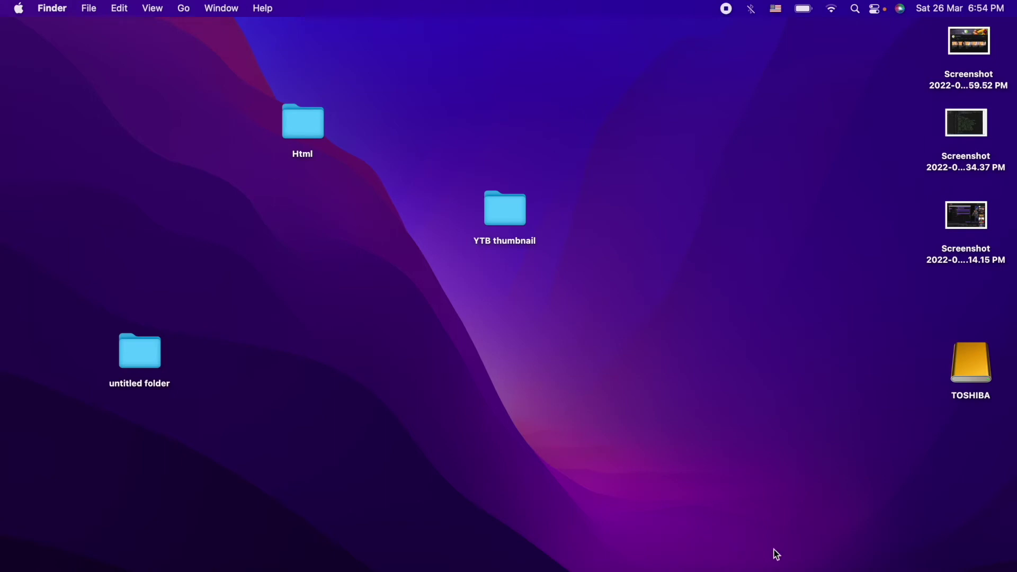
Step: Return to the recent Movies folder and show the file information of iMovie Library to check its size
{"action": "left_click", "coordinate": [184, 9]}
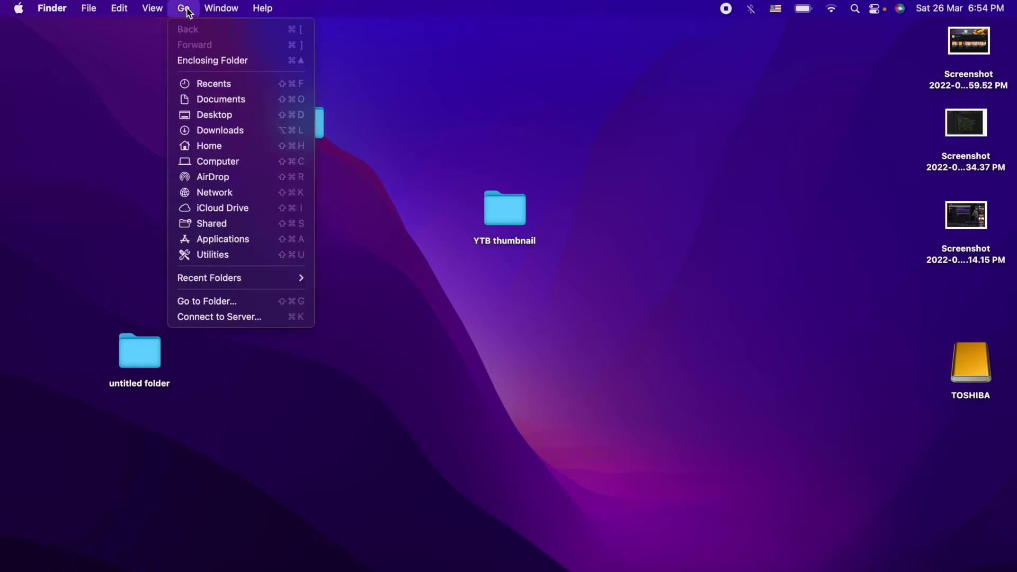
{"action": "left_click", "coordinate": [344, 278]}
{"action": "right_click", "coordinate": [401, 151]}
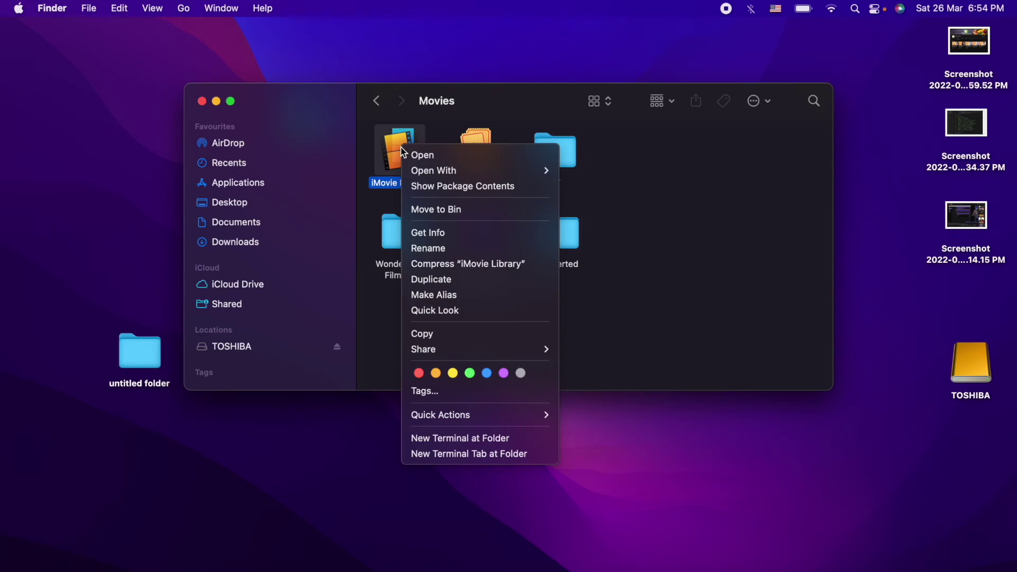
{"action": "left_click", "coordinate": [428, 233]}
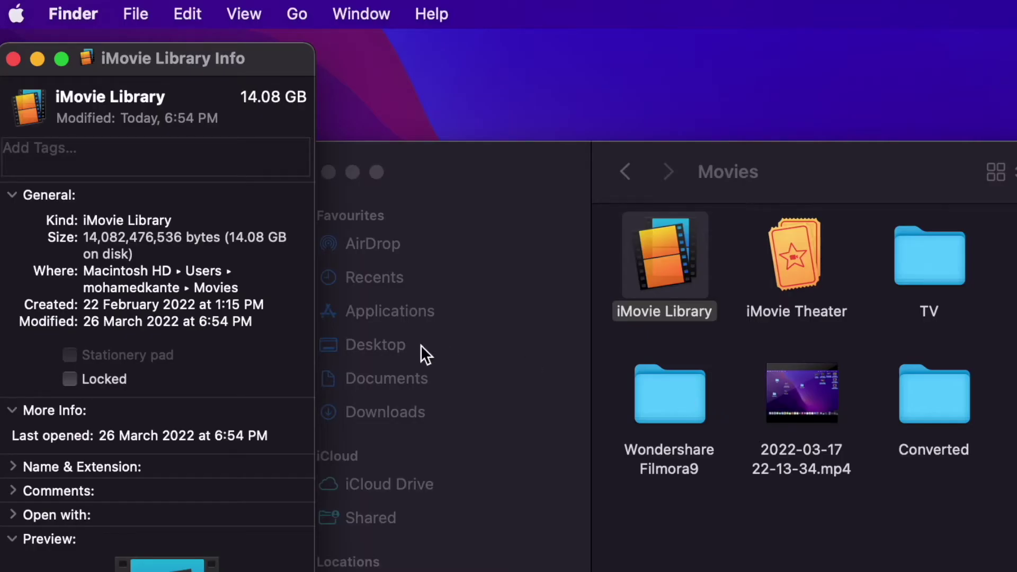
{"action": "left_click_drag", "start_coordinate": [239, 96], "coordinate": [310, 96]}
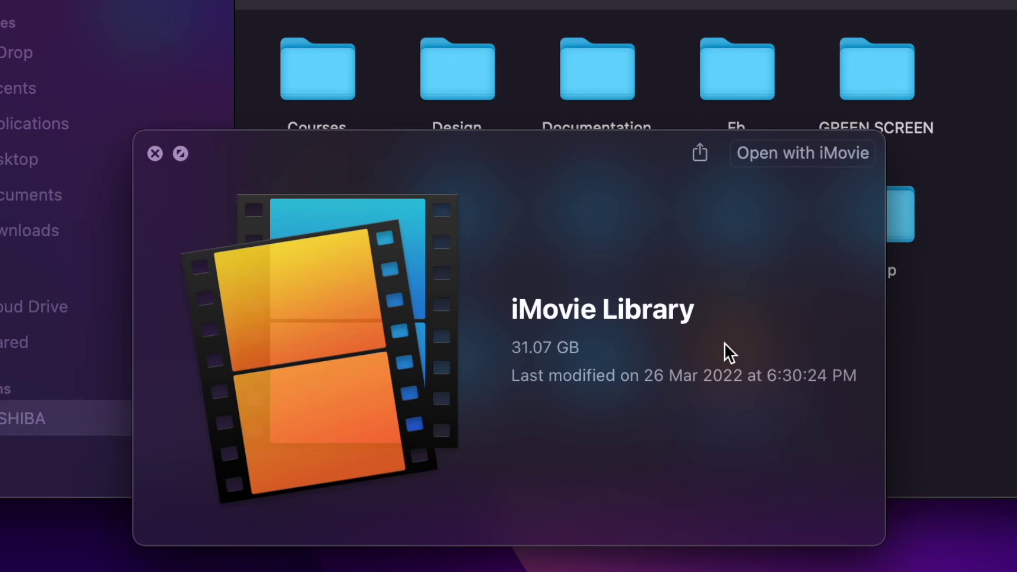
Step: Check the size of the iMovie Library copy on TOSHIBA in its preview, and open that copy in iMovie
{"action": "left_click_drag", "start_coordinate": [513, 346], "coordinate": [549, 354]}
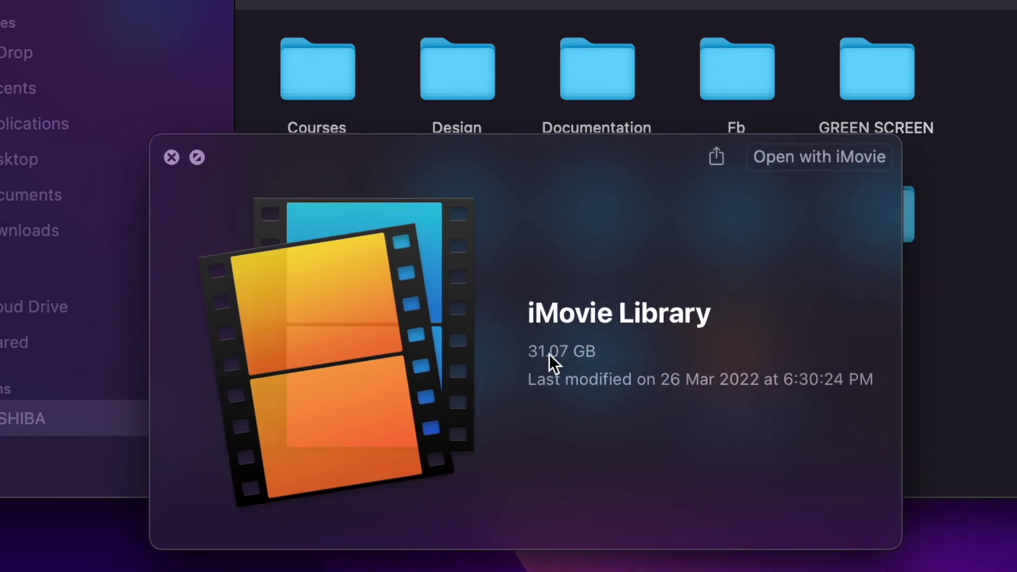
{"action": "left_click", "coordinate": [170, 156]}
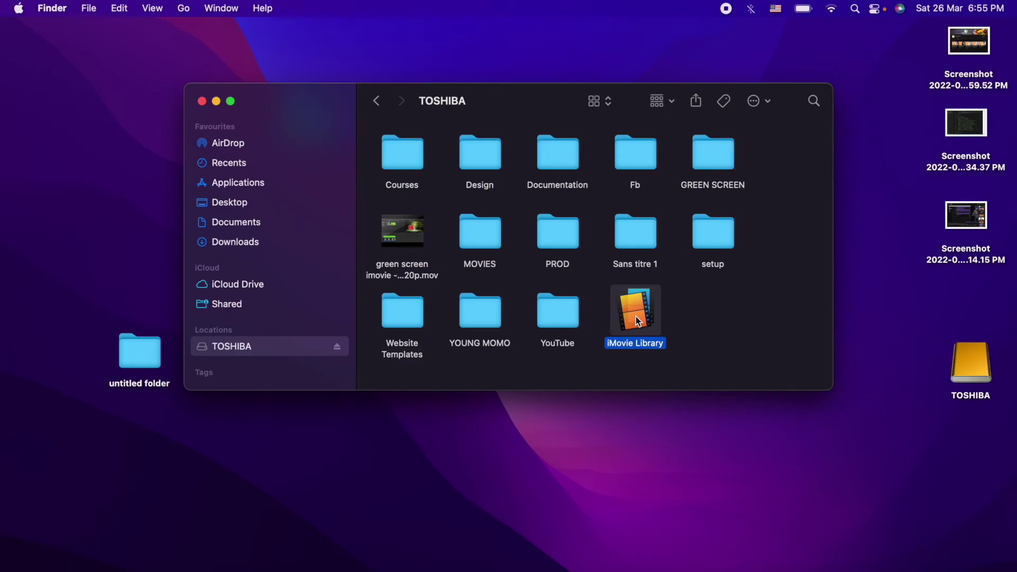
{"action": "double_click", "coordinate": [637, 318]}
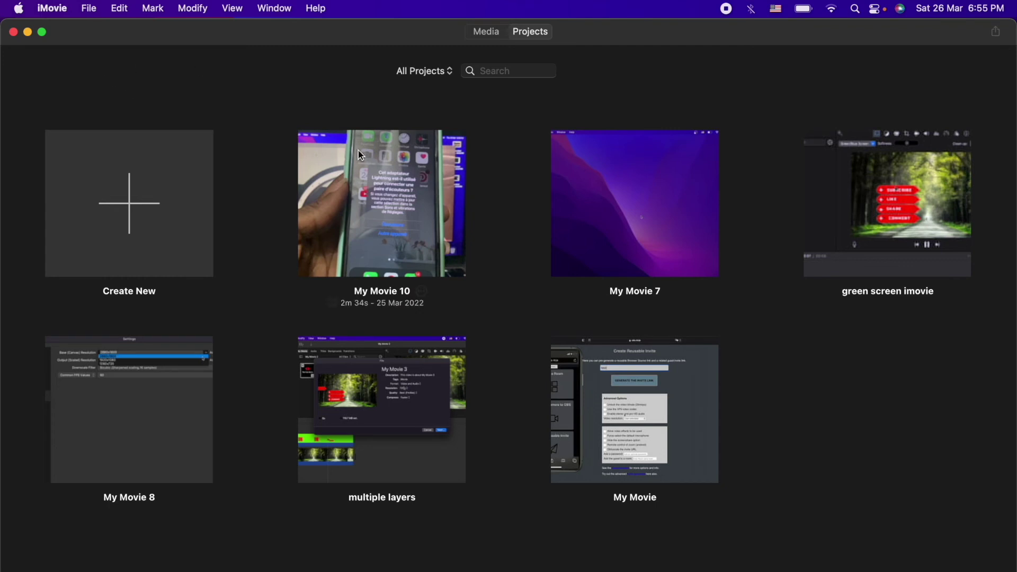
Step: Open the My Movie 10 project to inspect its media and timeline, return to the projects and close iMovie
{"action": "double_click", "coordinate": [382, 174]}
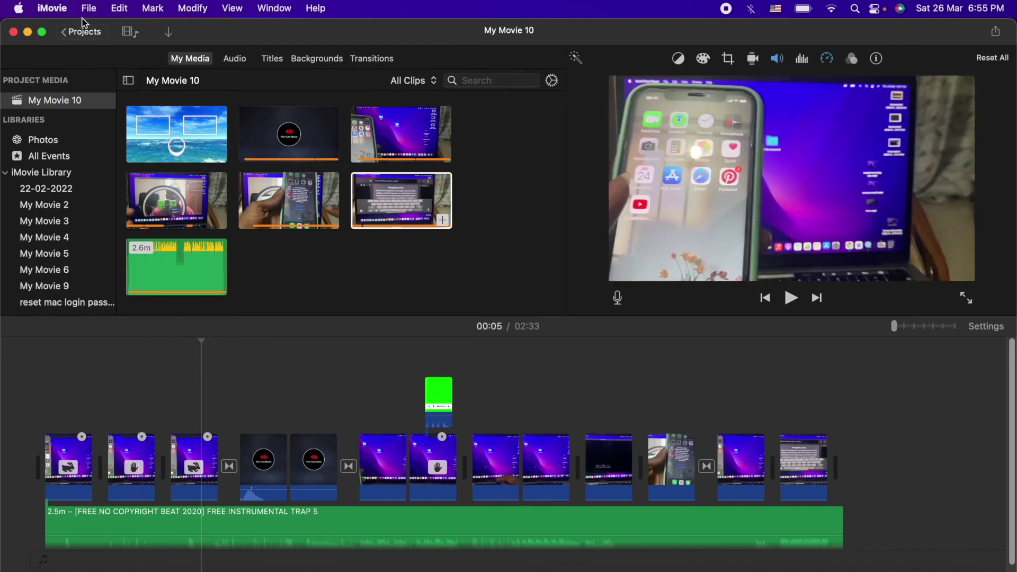
{"action": "left_click", "coordinate": [81, 34]}
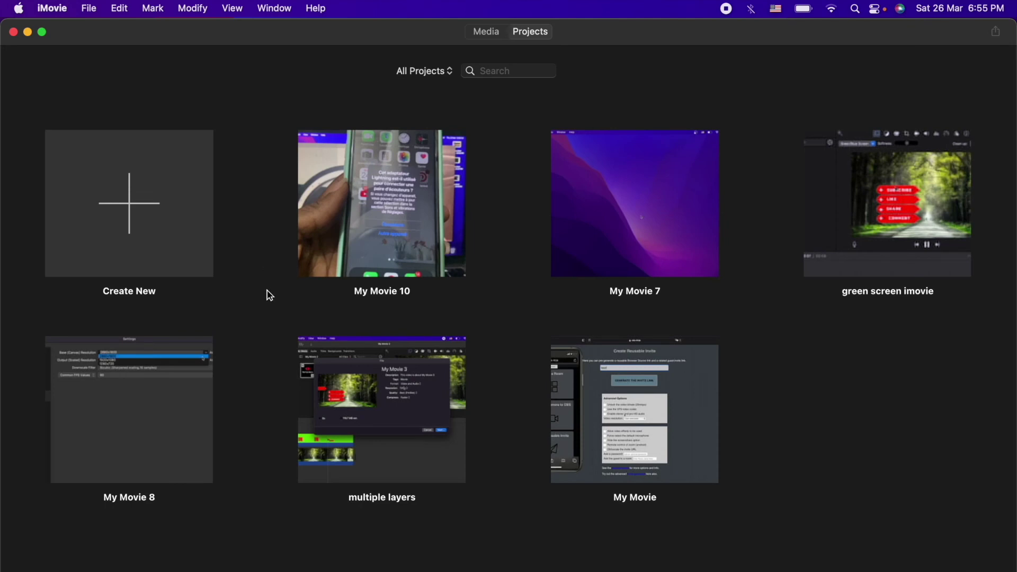
{"action": "left_click", "coordinate": [14, 33]}
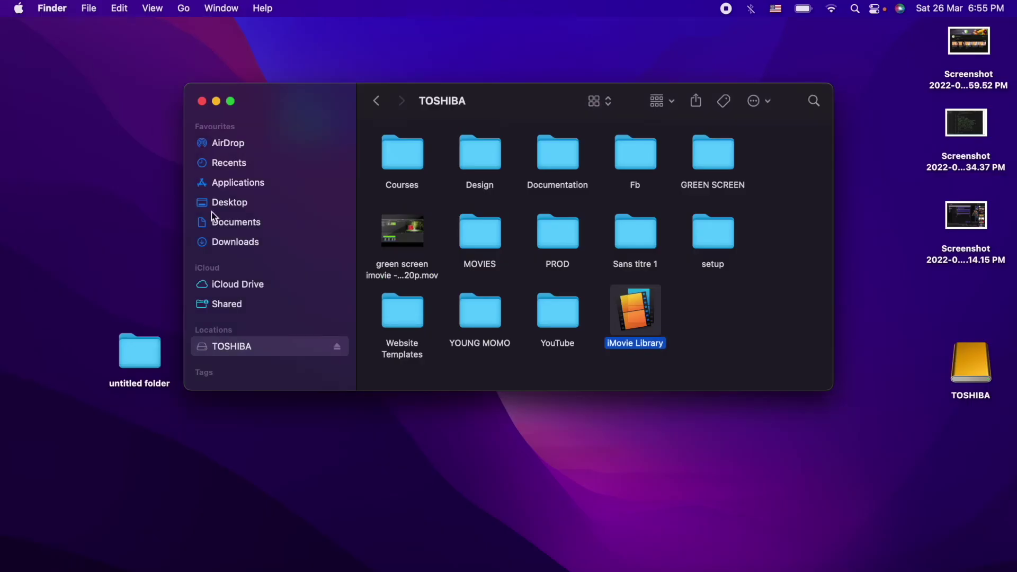